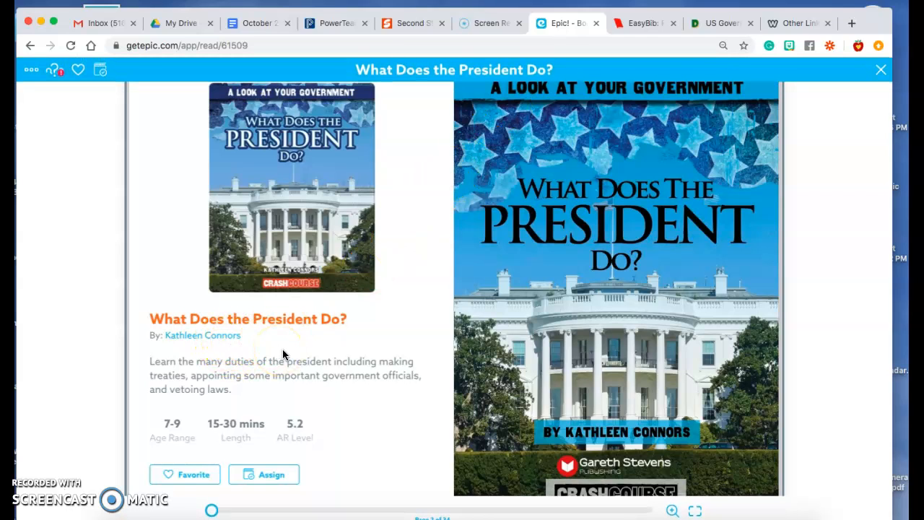
Step: Switch to EasyBib and start a new citation with a book as the source type
left_click(650, 24)
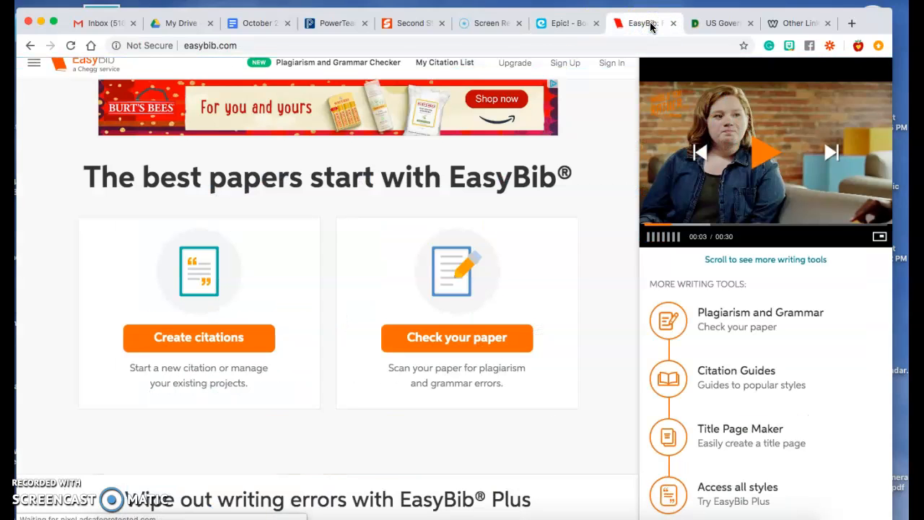
left_click(193, 353)
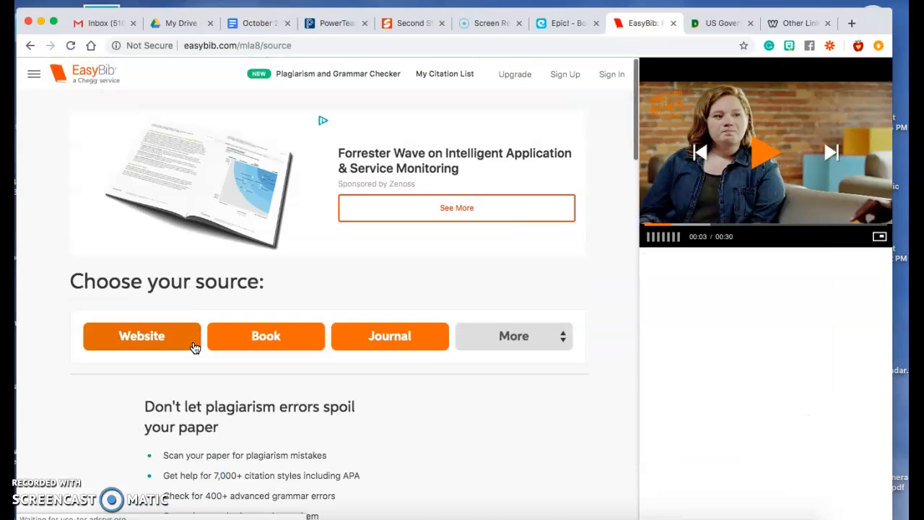
scroll(194, 348, "down", 2)
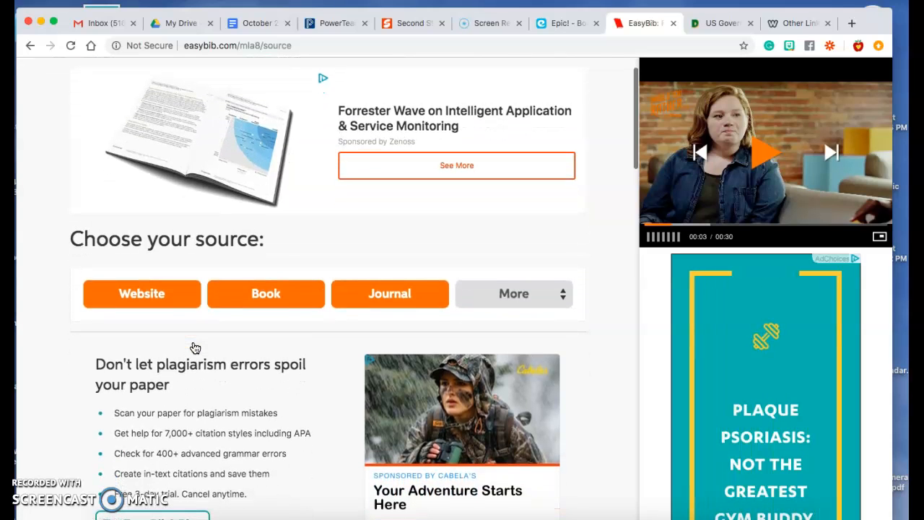
left_click(273, 294)
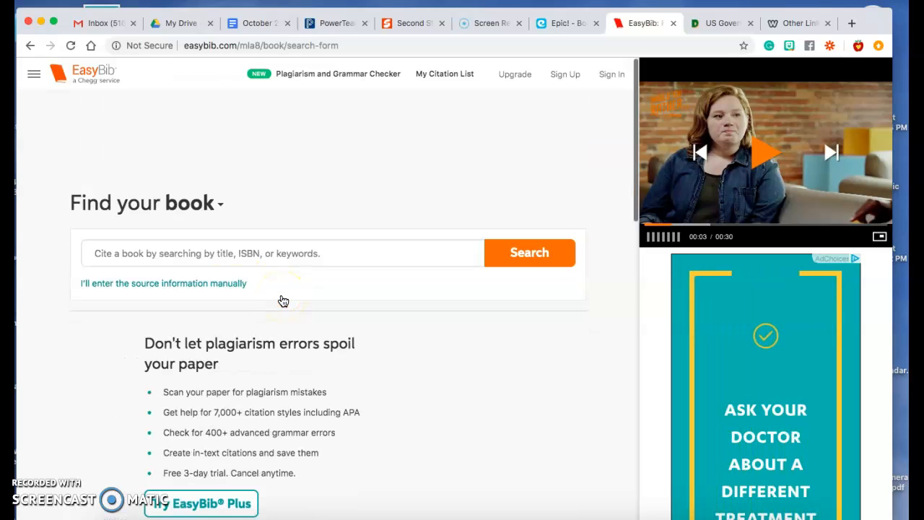
Step: Search the book sources for the title "What does the president do?"
left_click(178, 253)
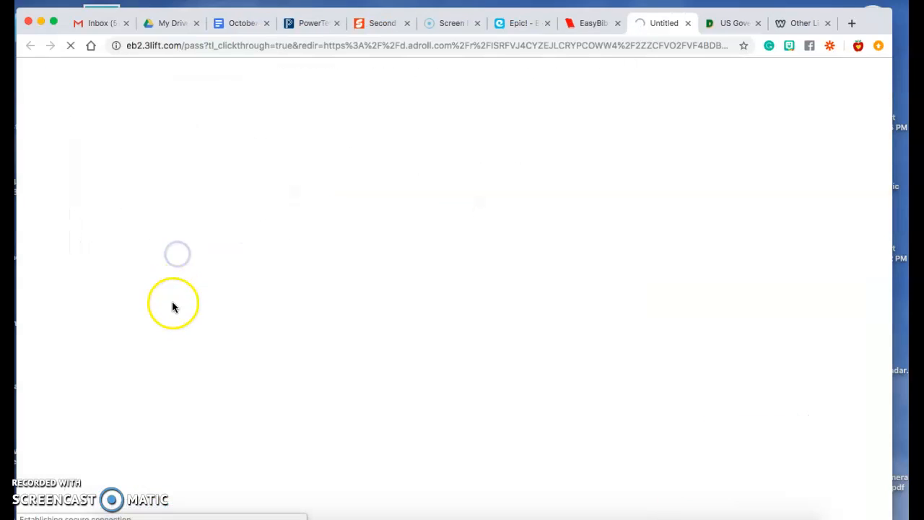
left_click(688, 23)
left_click(333, 334)
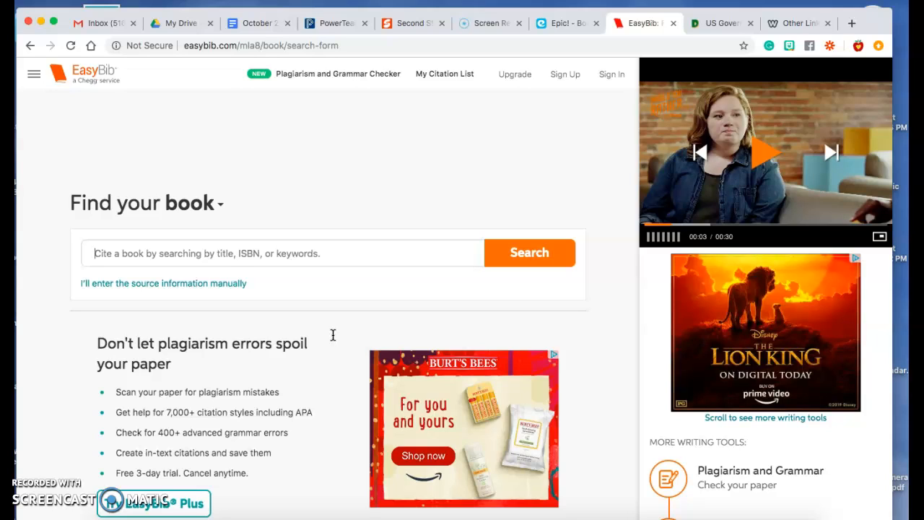
type("What does the president do?")
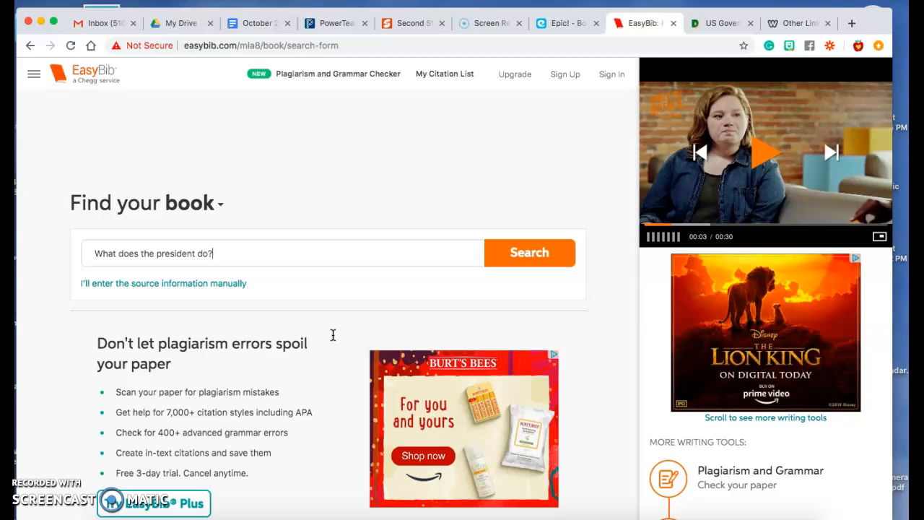
left_click(535, 259)
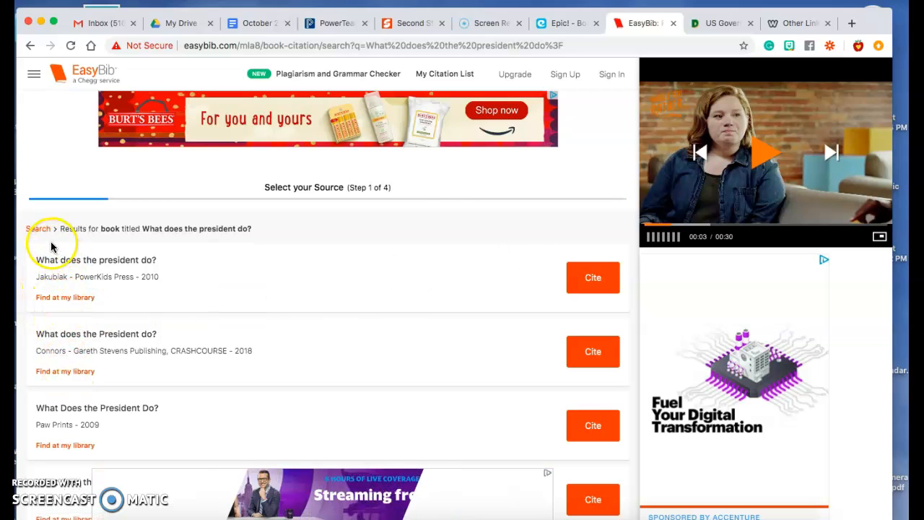
Step: Cite the 2018 Gareth Stevens Publishing, CRASHCOURSE edition and complete its citation with the details already filled in
scroll(91, 334, "down", 1)
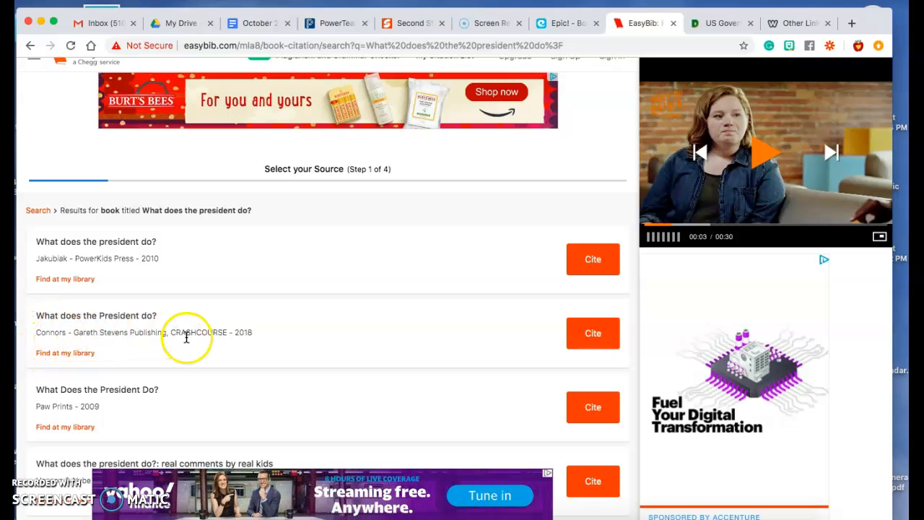
left_click(593, 334)
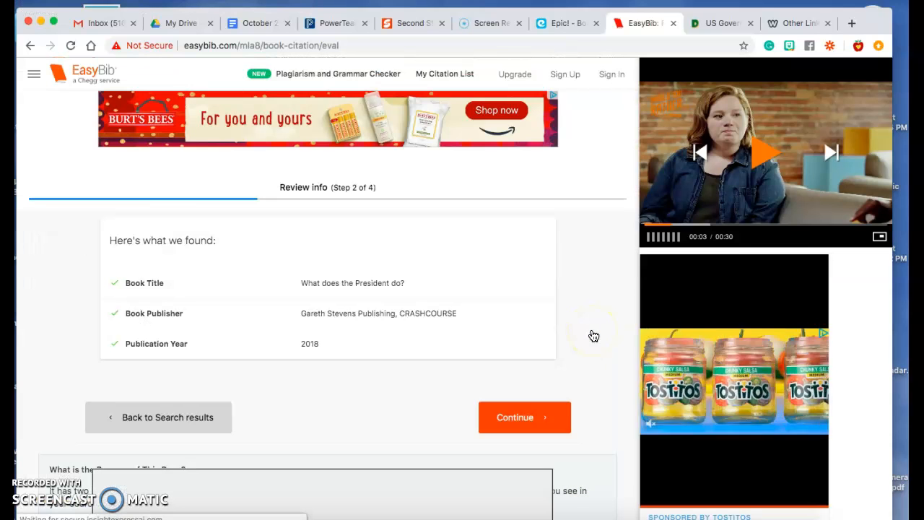
left_click(512, 417)
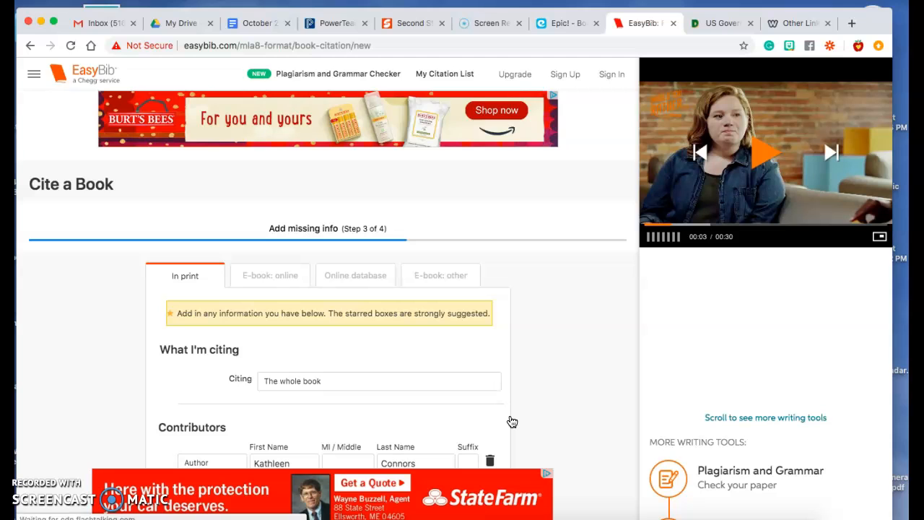
scroll(512, 422, "down", 5)
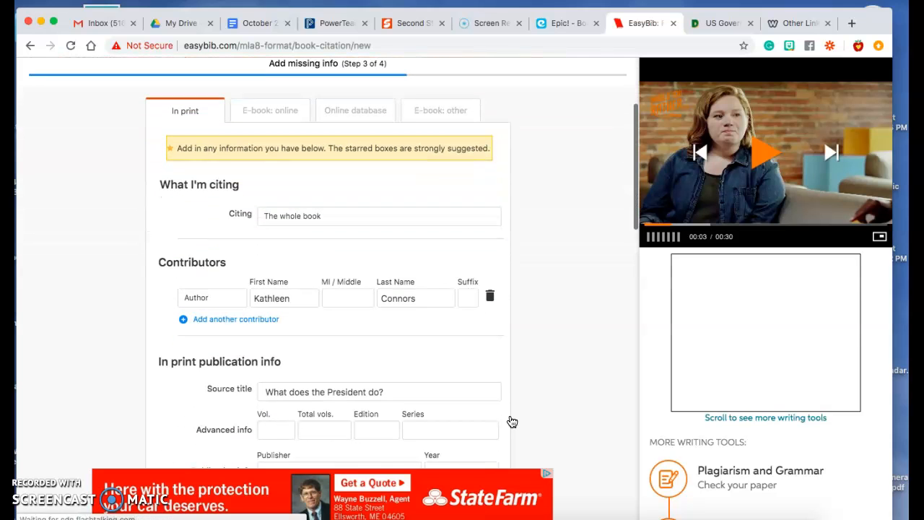
scroll(512, 422, "down", 4)
left_click(572, 282)
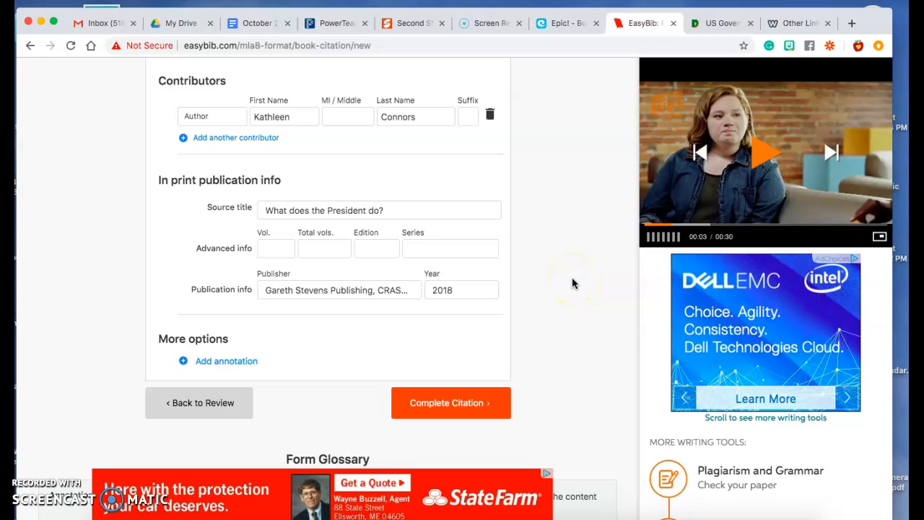
left_click(451, 403)
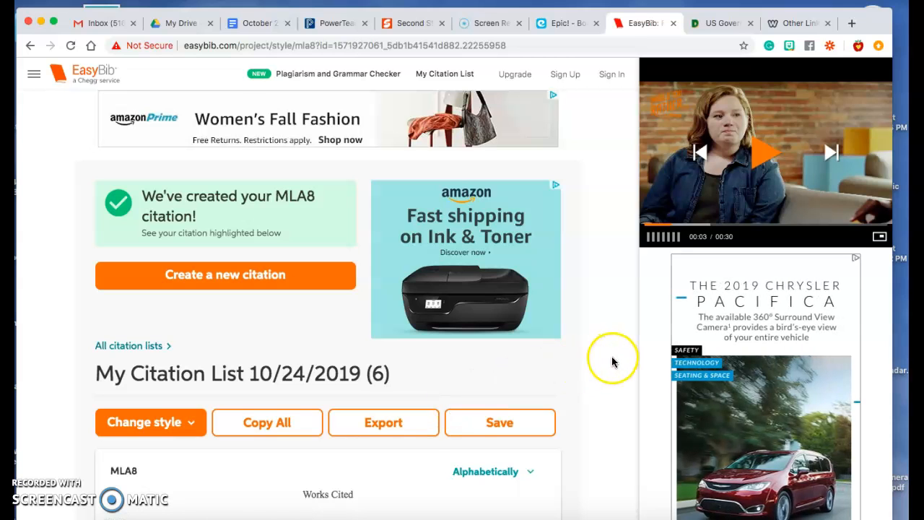
Step: Copy the bibliography citation for "What Does the President Do?" and paste it below the heading of the Government Citations document in Google Docs
scroll(612, 363, "down", 3)
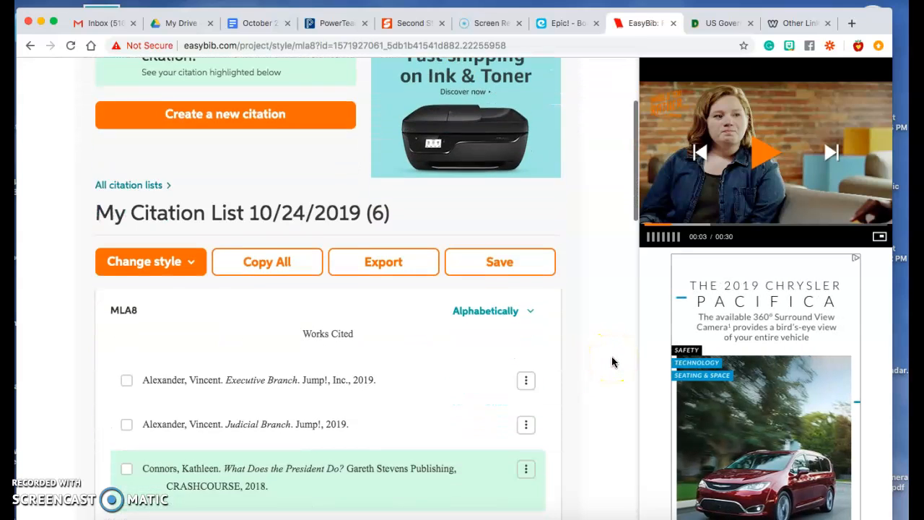
scroll(613, 363, "down", 1)
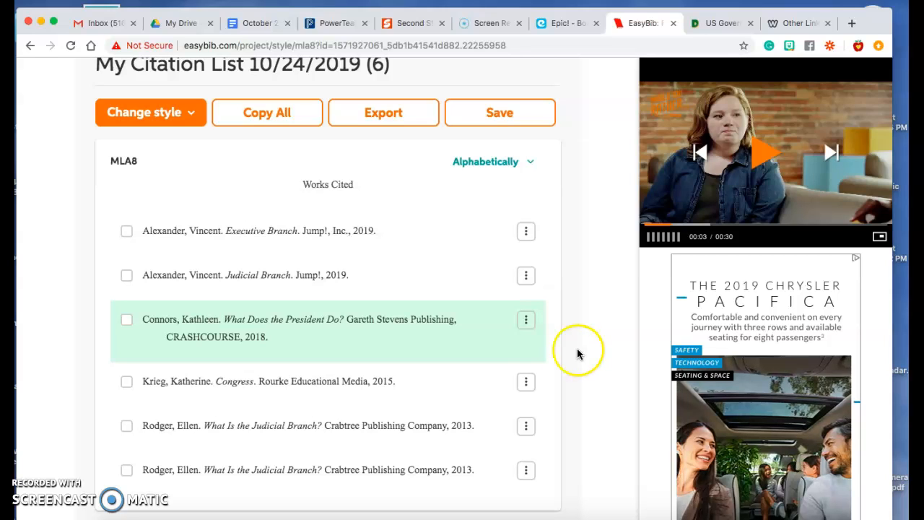
mouse_move(155, 345)
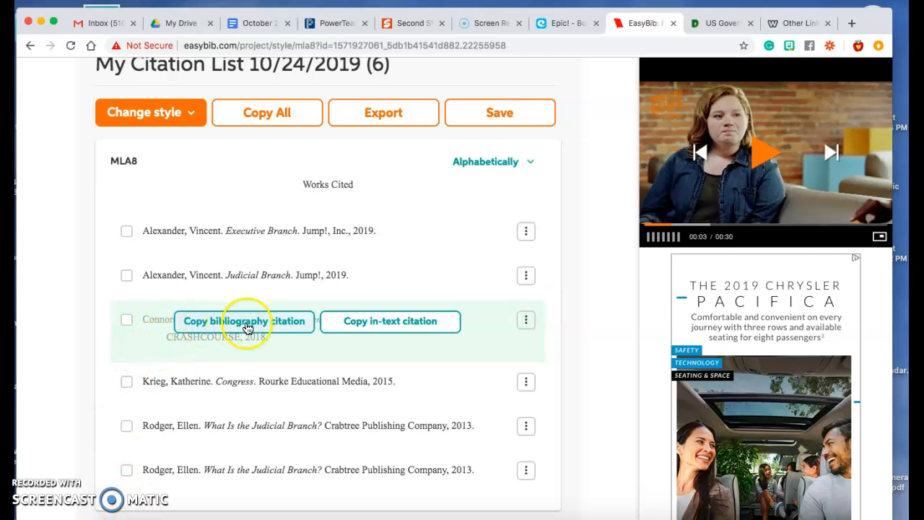
left_click(283, 330)
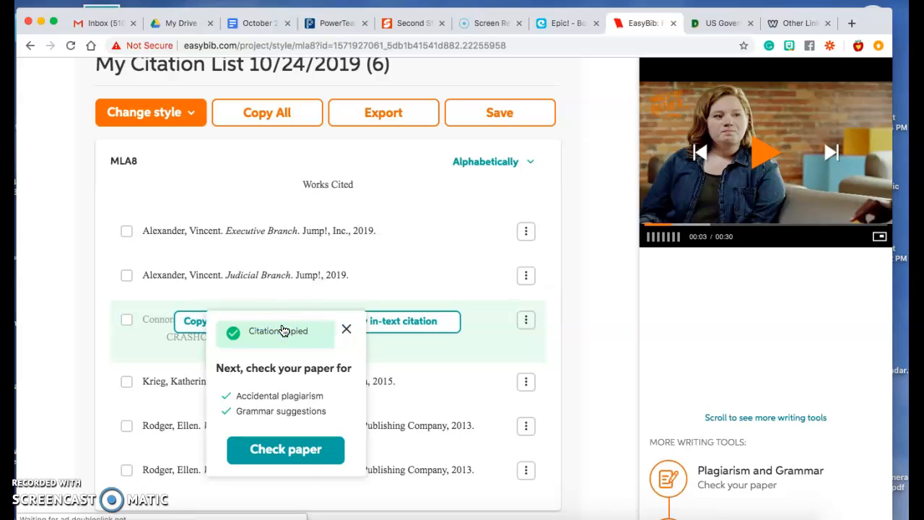
left_click(346, 328)
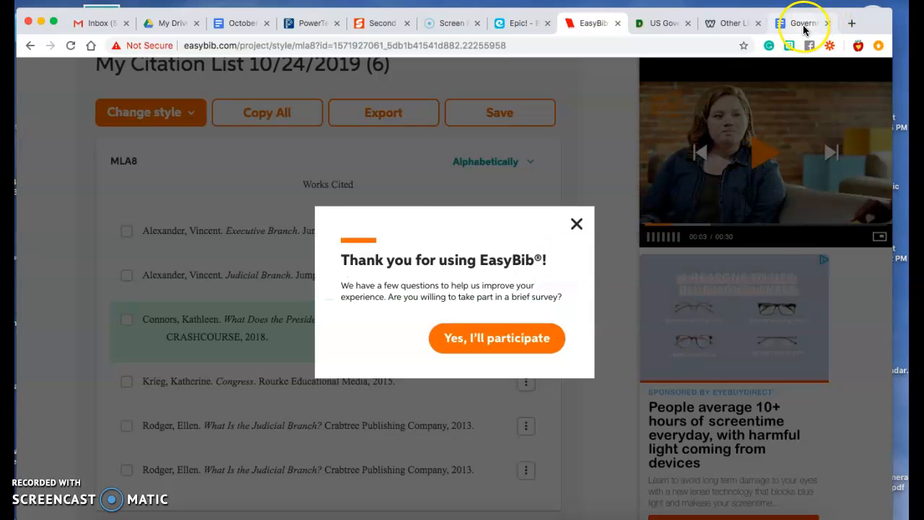
left_click(802, 23)
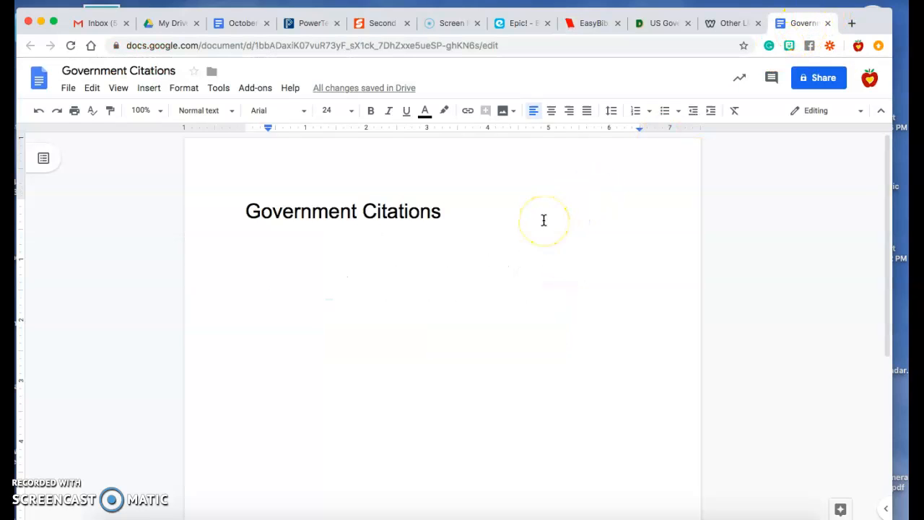
key("super+v")
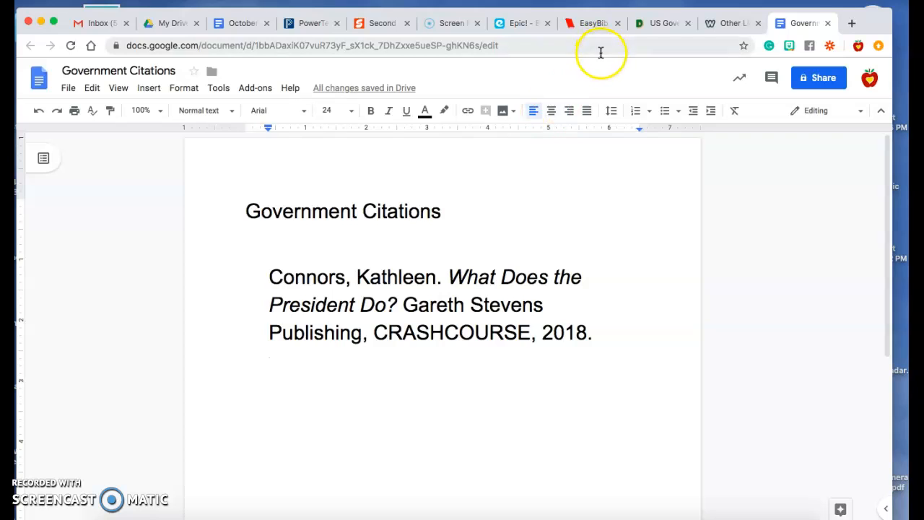
Step: Copy the web address of the Ducksters page about the Legislative Branch - Congress
left_click(653, 27)
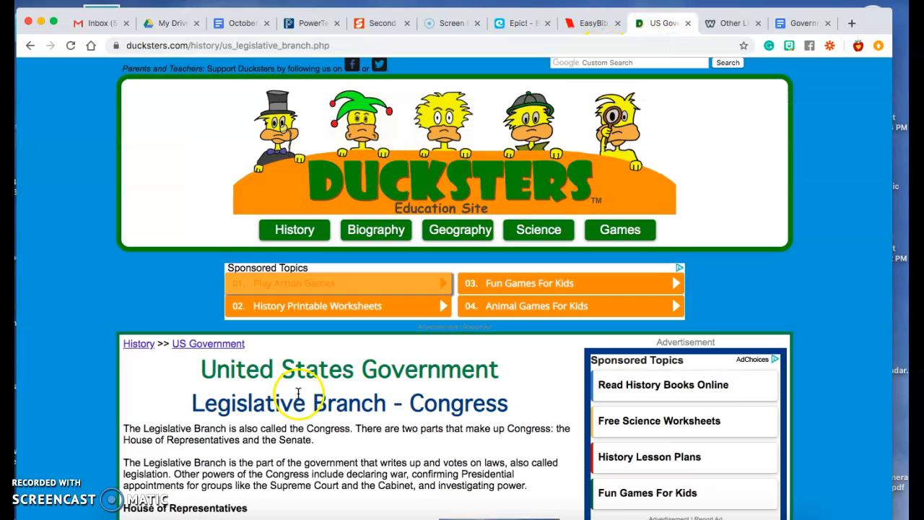
scroll(479, 413, "down", 1)
scroll(480, 413, "down", 2)
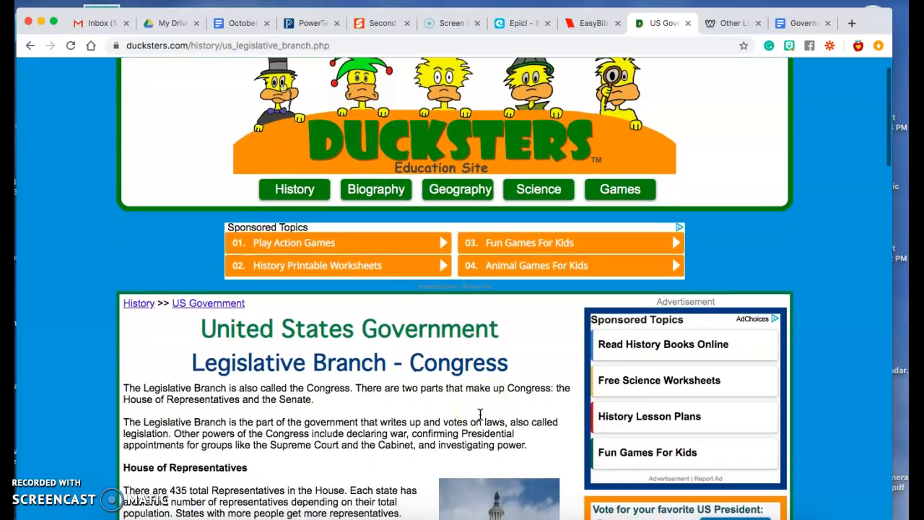
left_click(450, 384)
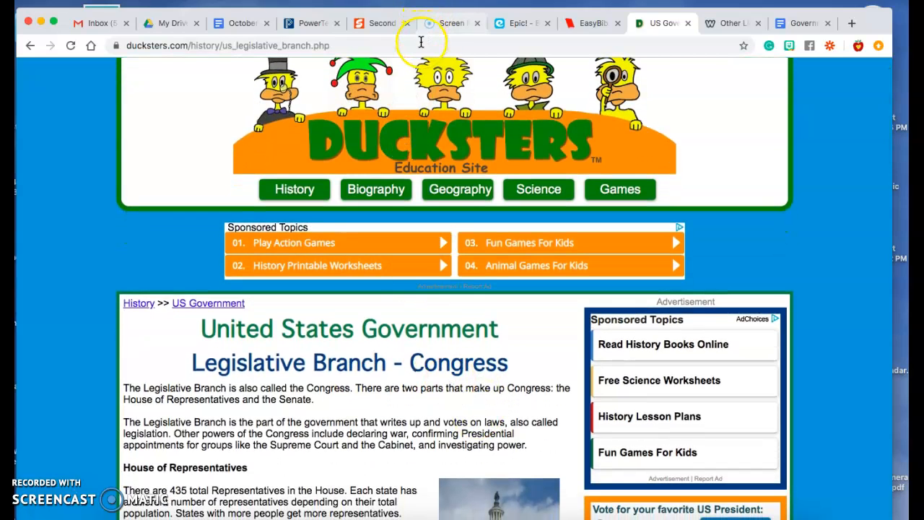
left_click(129, 46)
key("super+c")
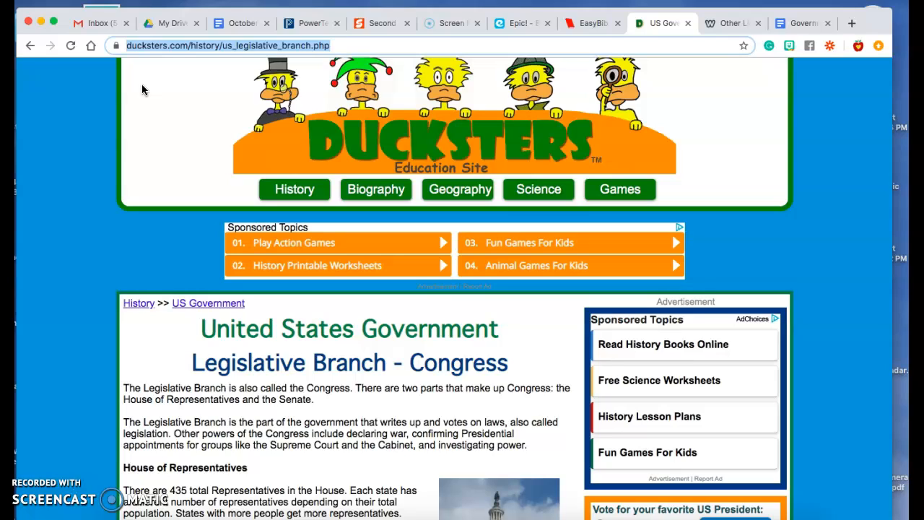
Step: Return to EasyBib, dismiss the survey invitation and start a new citation with a website as the source type
left_click(588, 25)
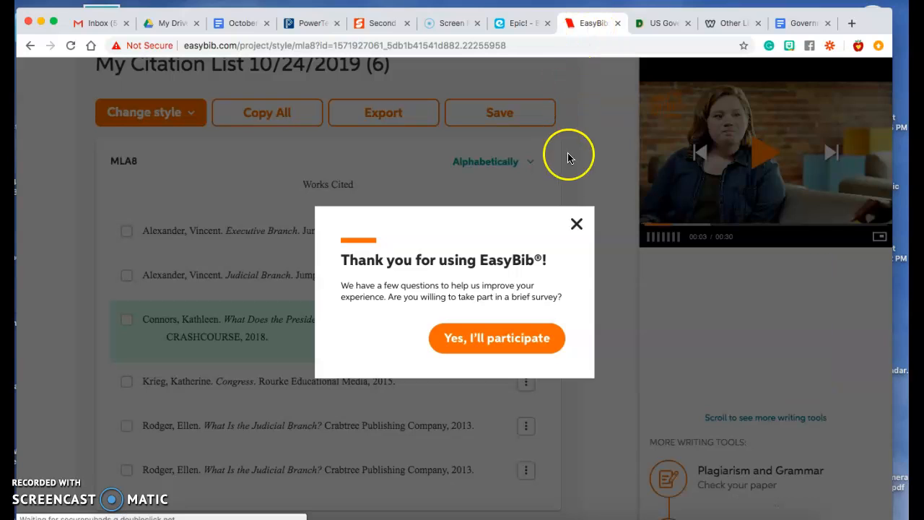
left_click(578, 225)
scroll(580, 226, "up", 4)
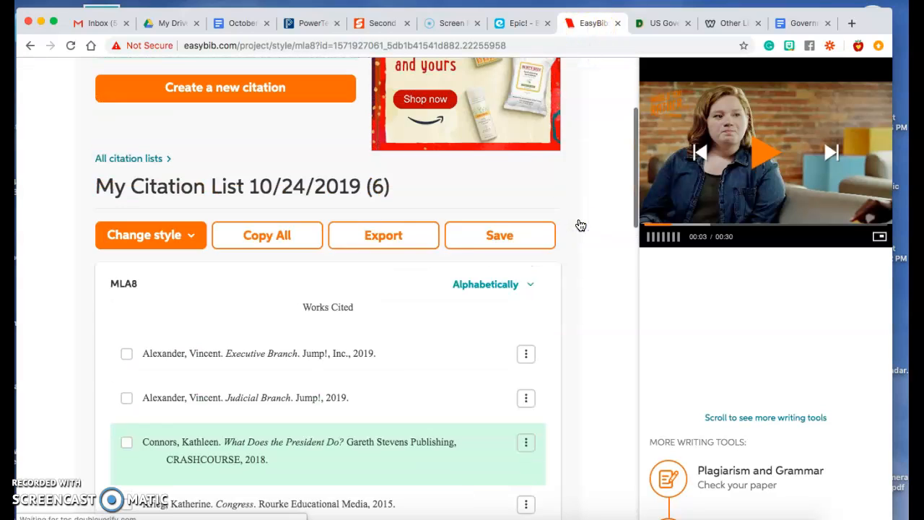
scroll(581, 226, "up", 1)
left_click(229, 275)
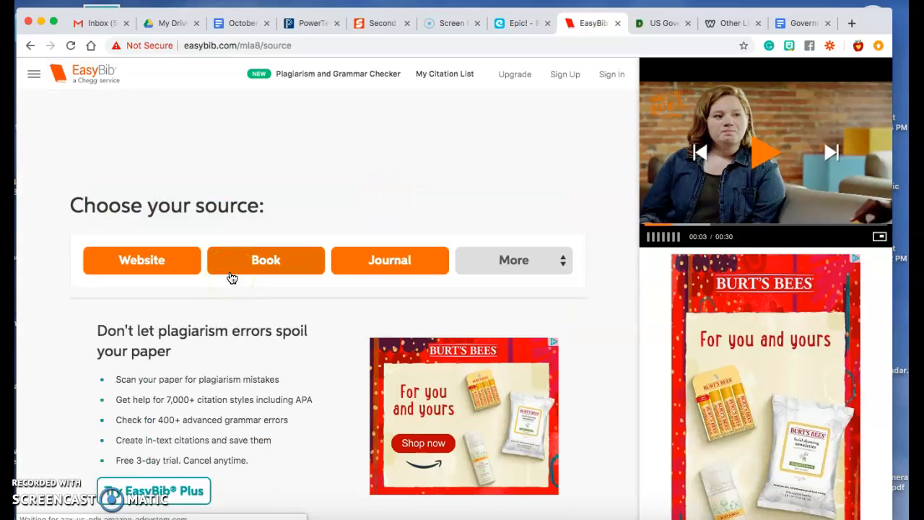
left_click(142, 264)
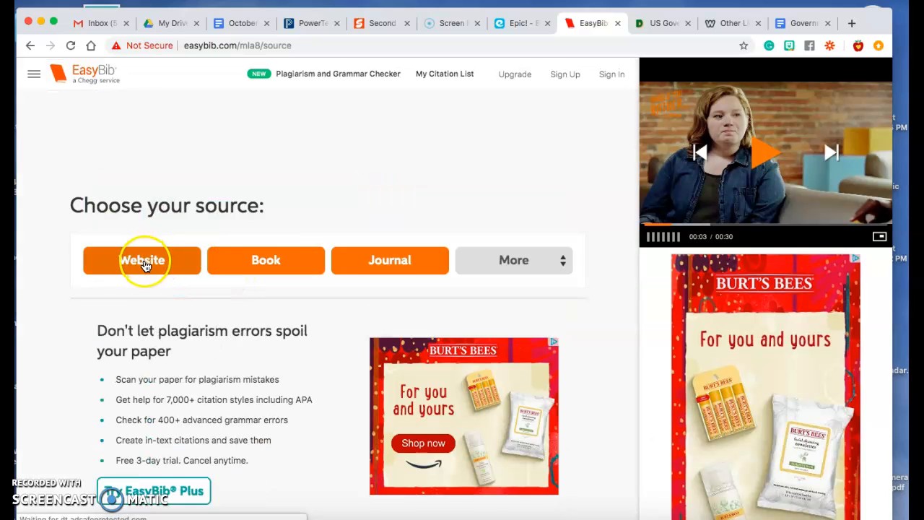
left_click(147, 266)
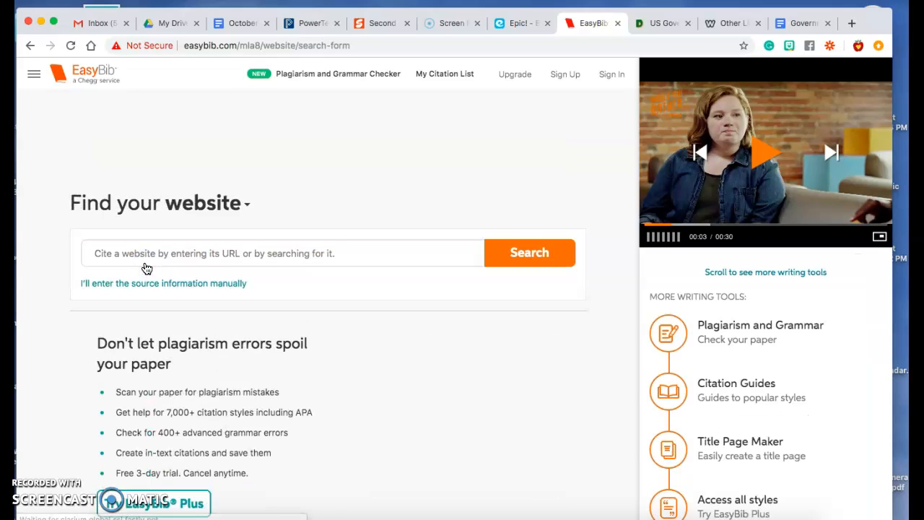
Step: Look up the copied Ducksters URL, cite the "United States Government" source and proceed to the form for missing information
left_click(130, 334)
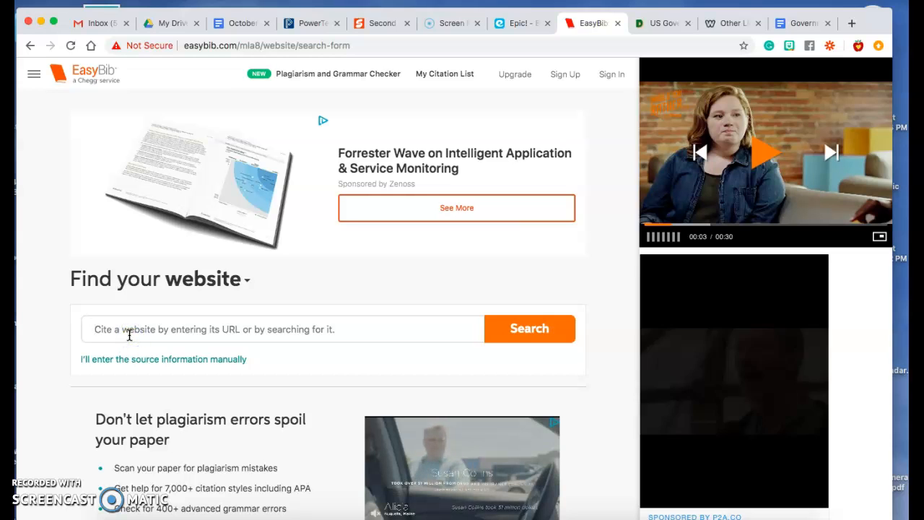
key("super+v")
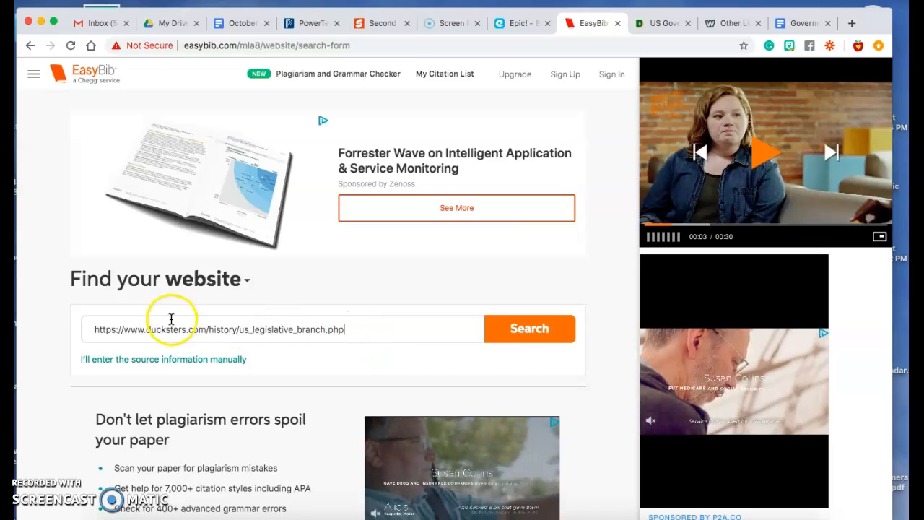
left_click(528, 328)
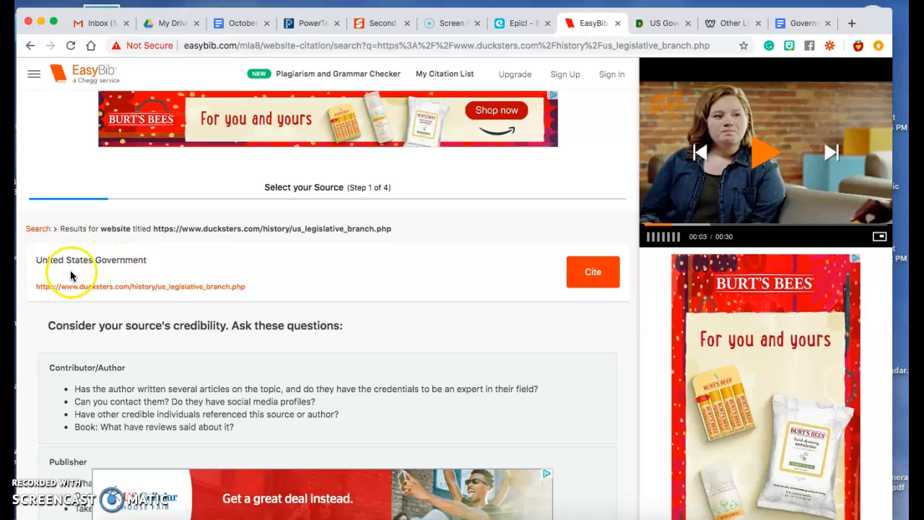
left_click(593, 273)
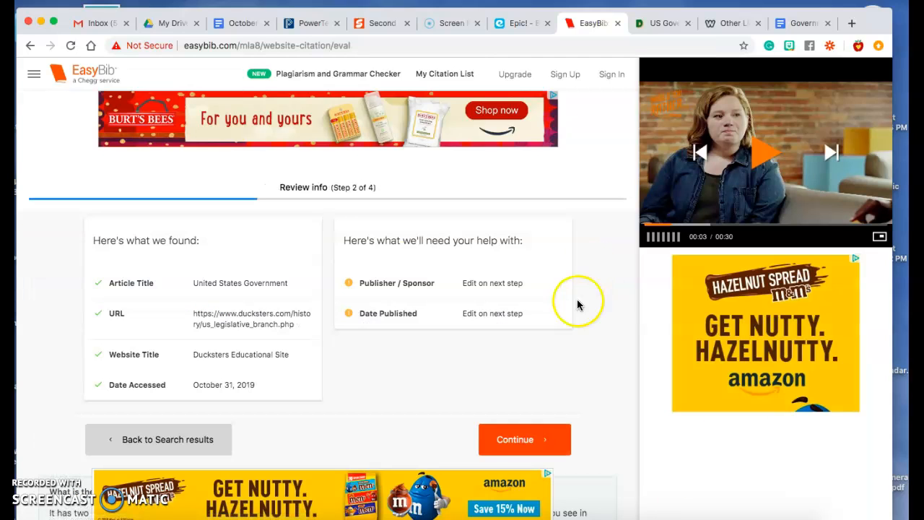
left_click(556, 436)
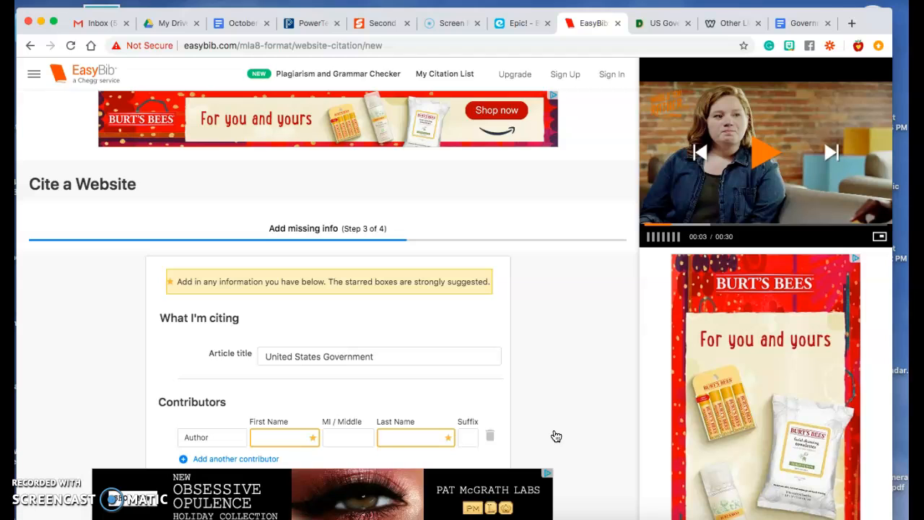
Step: Complete the "United States Government" website citation, leaving the author, publisher and publication date blank
scroll(545, 320, "down", 5)
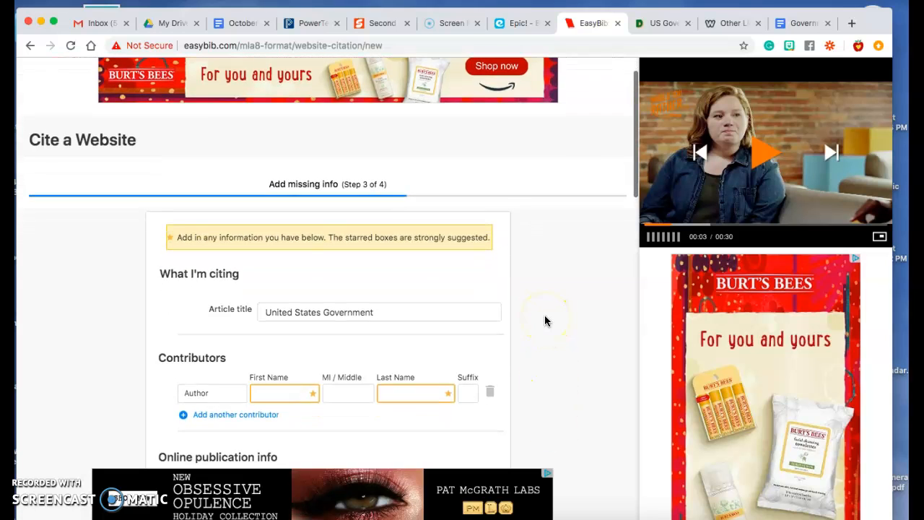
scroll(545, 321, "down", 4)
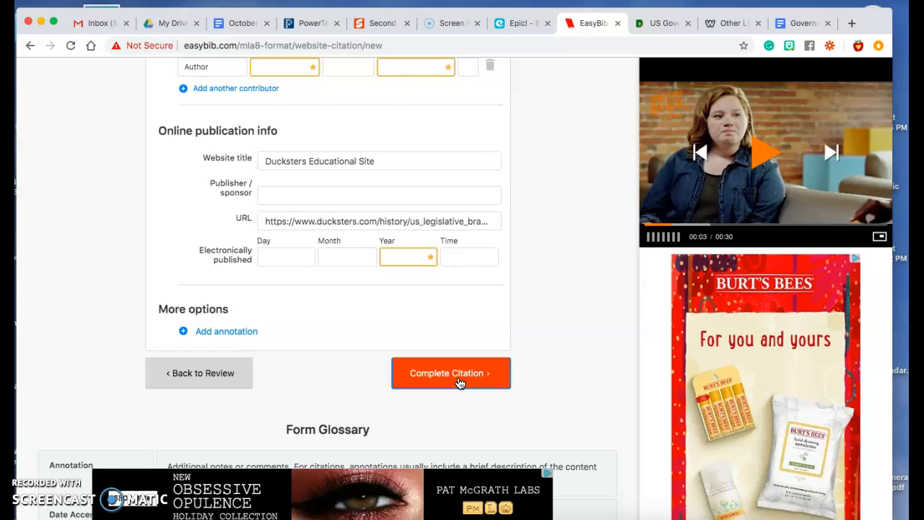
left_click(460, 383)
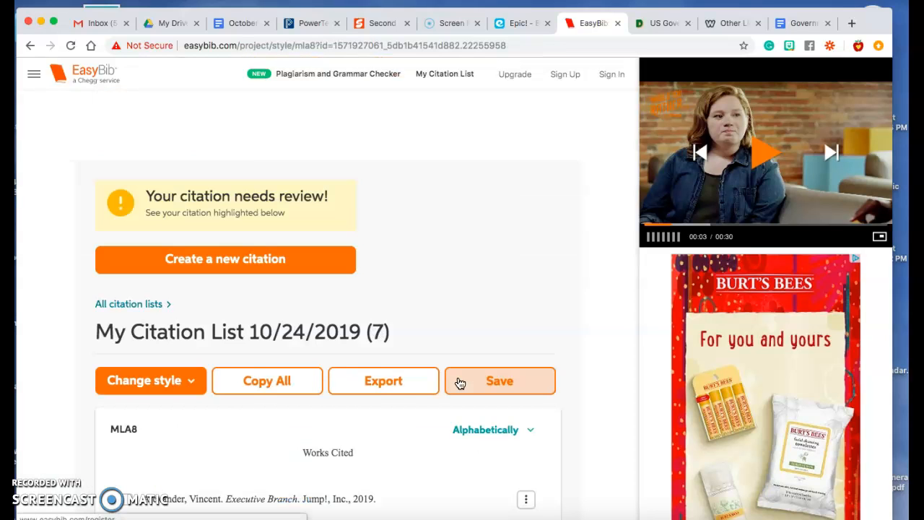
Step: Copy the bibliography citation for the "United States Government" Ducksters entry from the Works Cited list
scroll(557, 328, "down", 3)
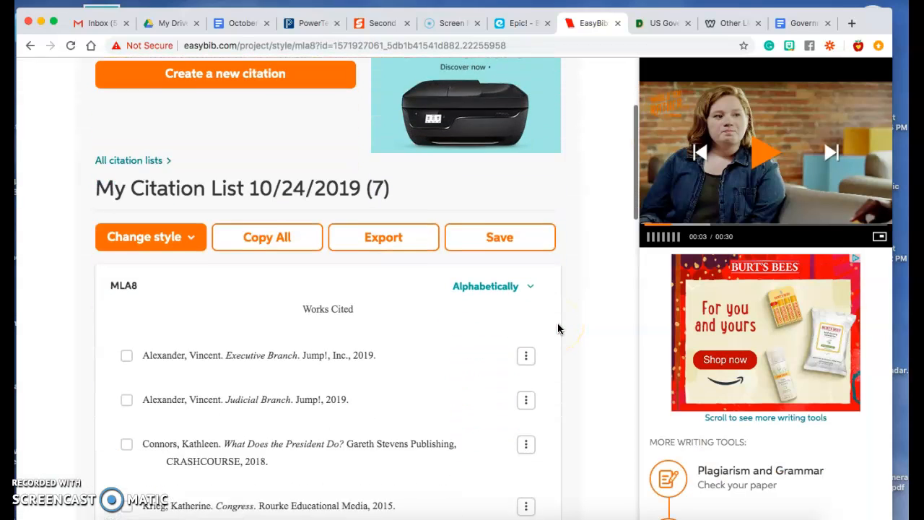
scroll(558, 328, "down", 5)
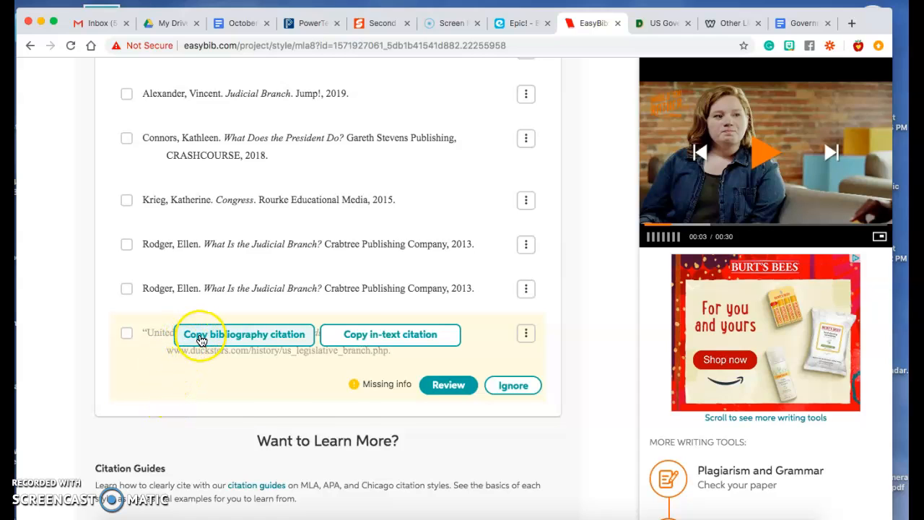
left_click(201, 339)
left_click(346, 342)
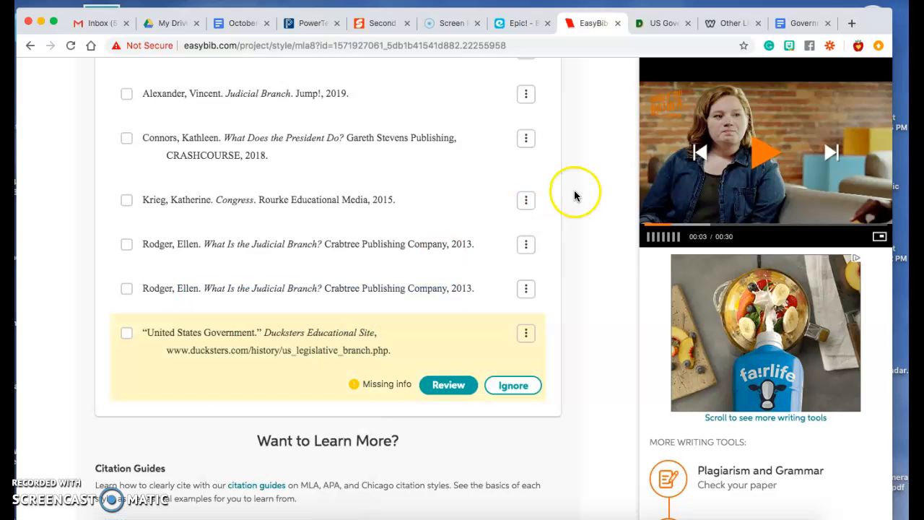
Step: Switch to the Government Citations document in Google Docs, paste the Ducksters citation below the book citation and separate the two with a blank line
left_click(795, 25)
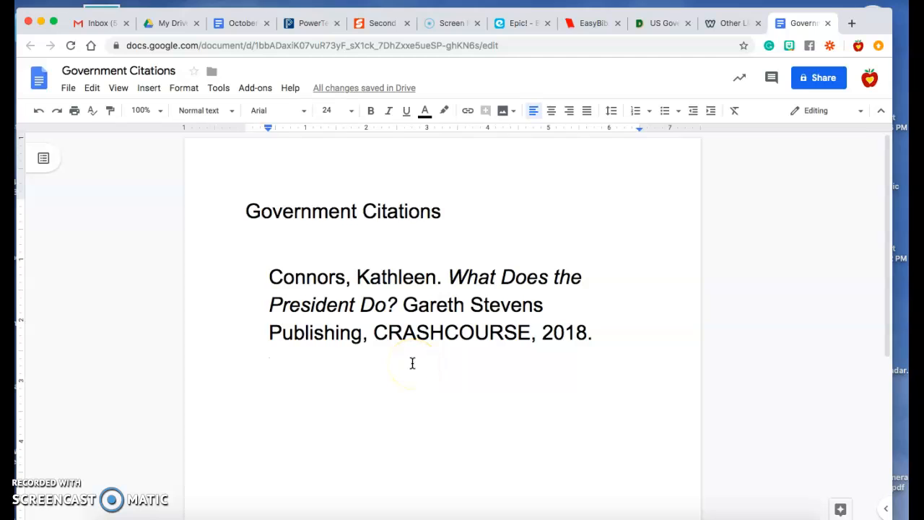
key("super+v")
left_click(598, 335)
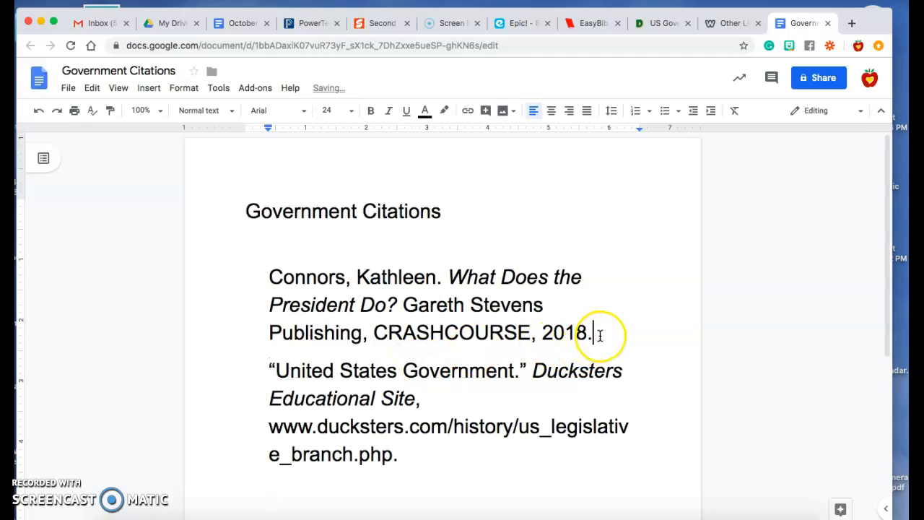
key("Return")
scroll(599, 336, "down", 1)
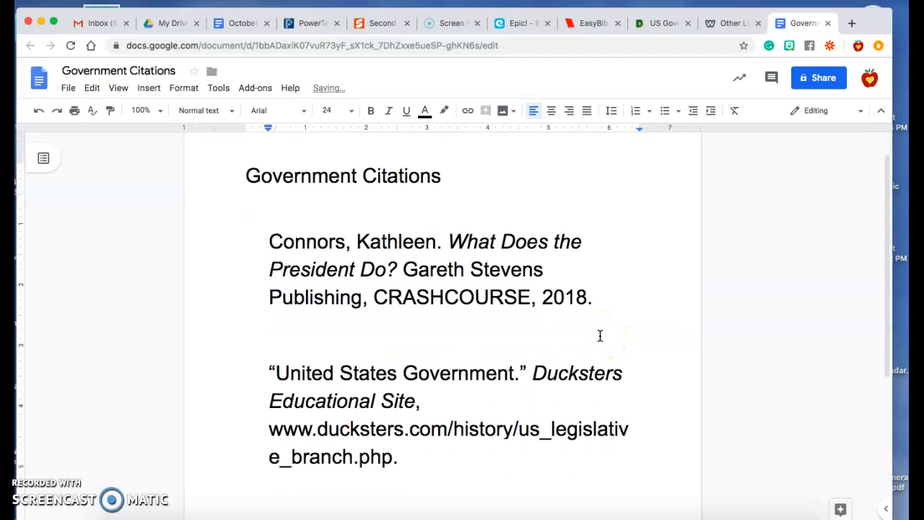